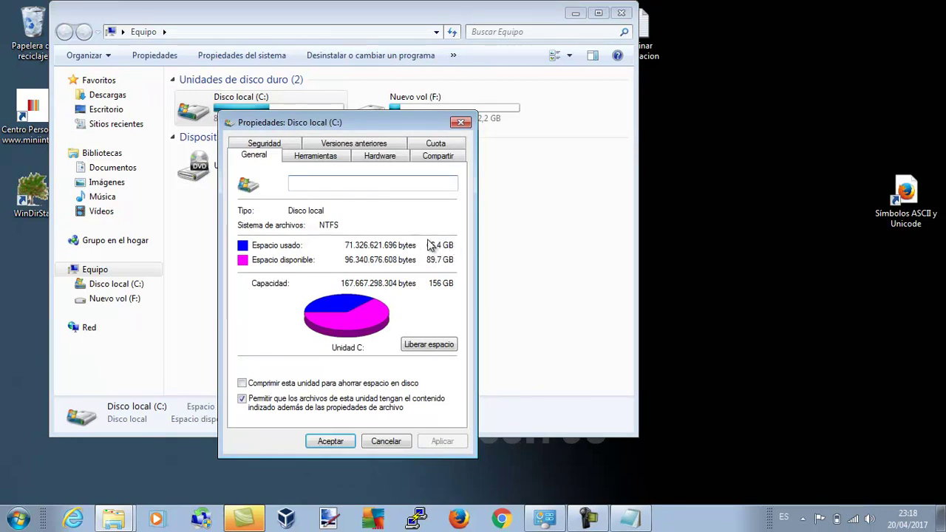
- Scan drive C: with WinDirStat and select hiberfil.sys inside the drive's <Files> group
double_click(33, 191)
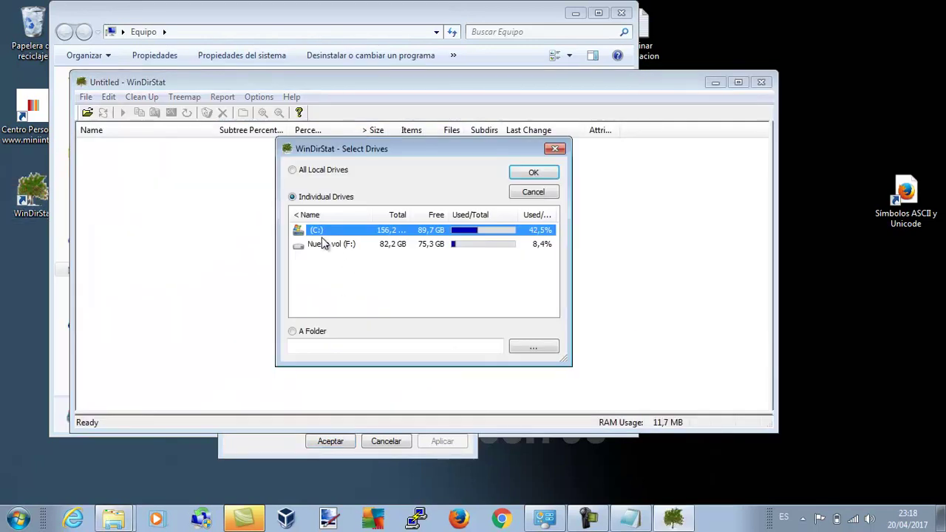
double_click(302, 230)
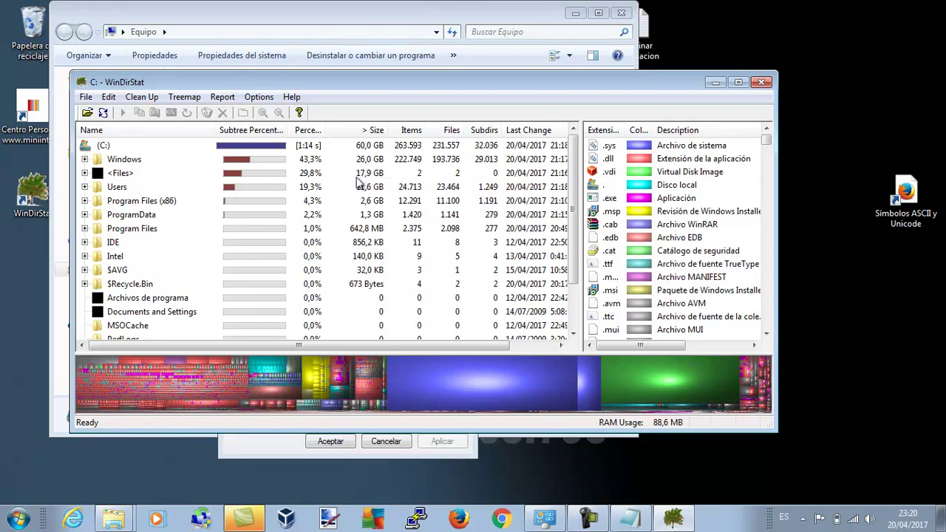
click(84, 173)
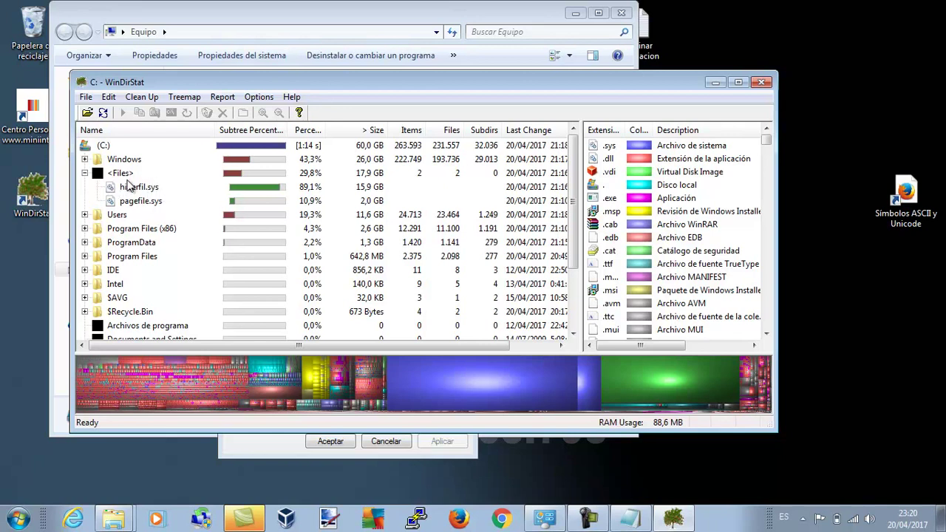
click(128, 188)
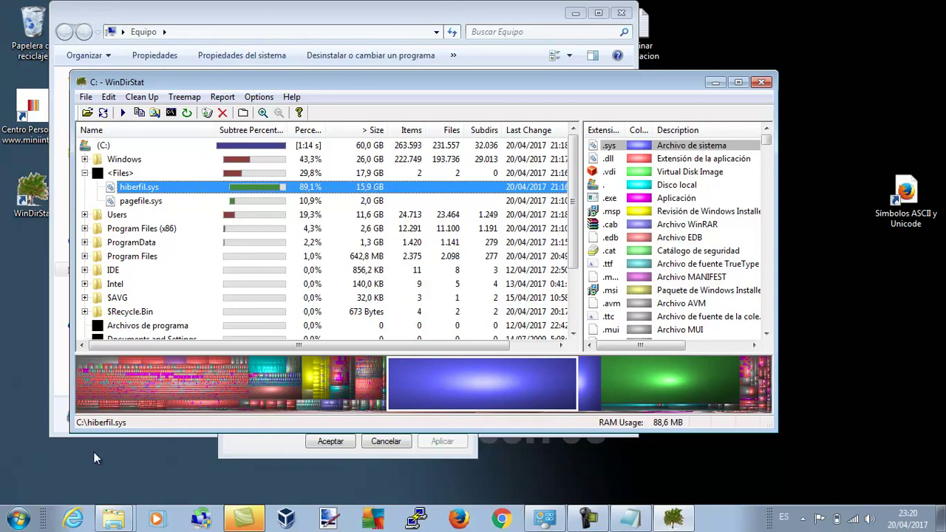
- Find cmd through the Windows program search and run it as administrator
click(19, 519)
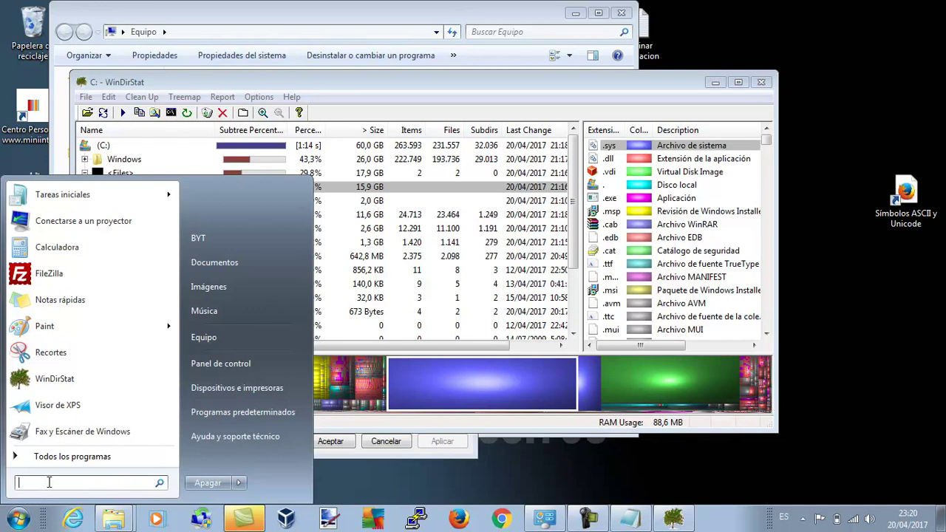
text(cmd)
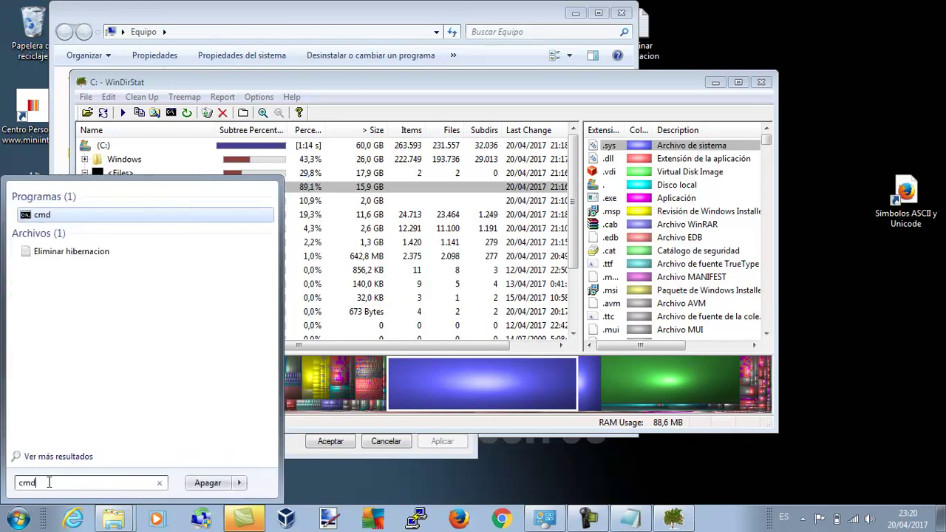
right_click(42, 218)
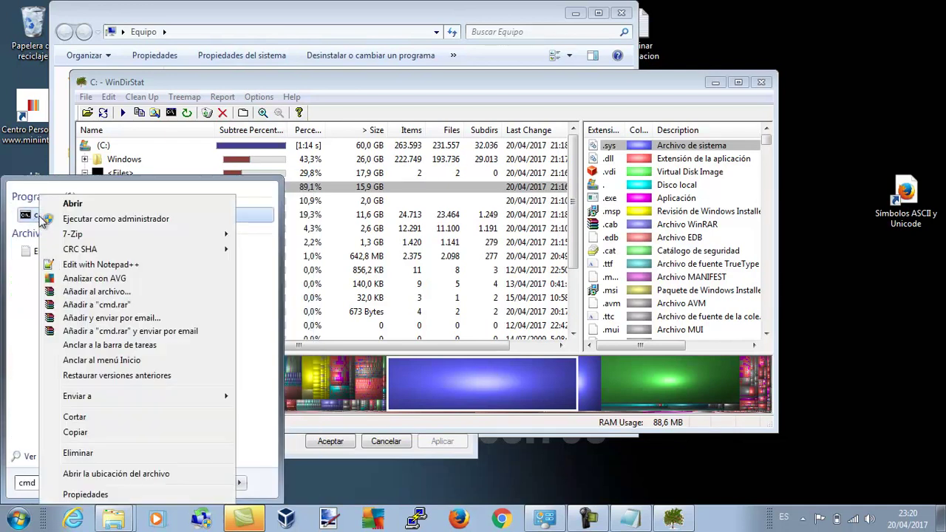
click(120, 220)
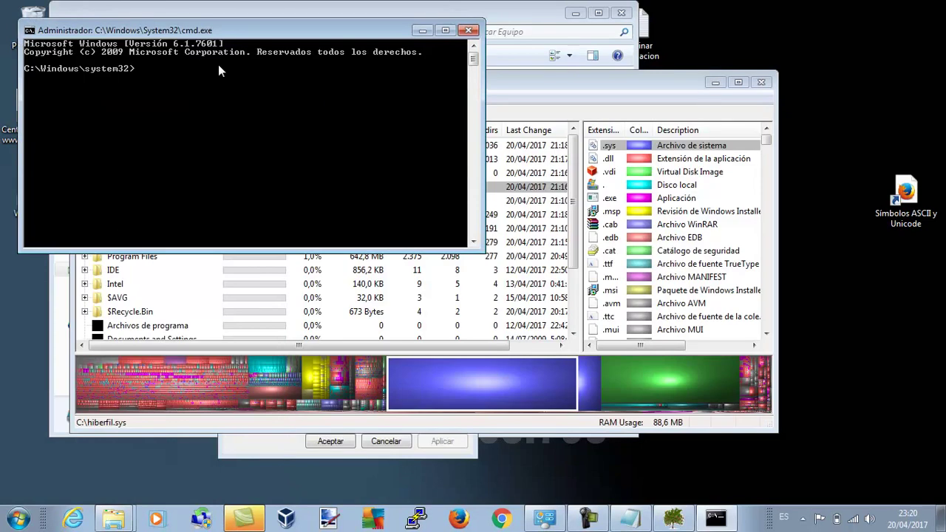
- Turn off hibernation with the command powercfg.exe /hibernate off, and close the command prompt and WinDirStat
right_click(218, 66)
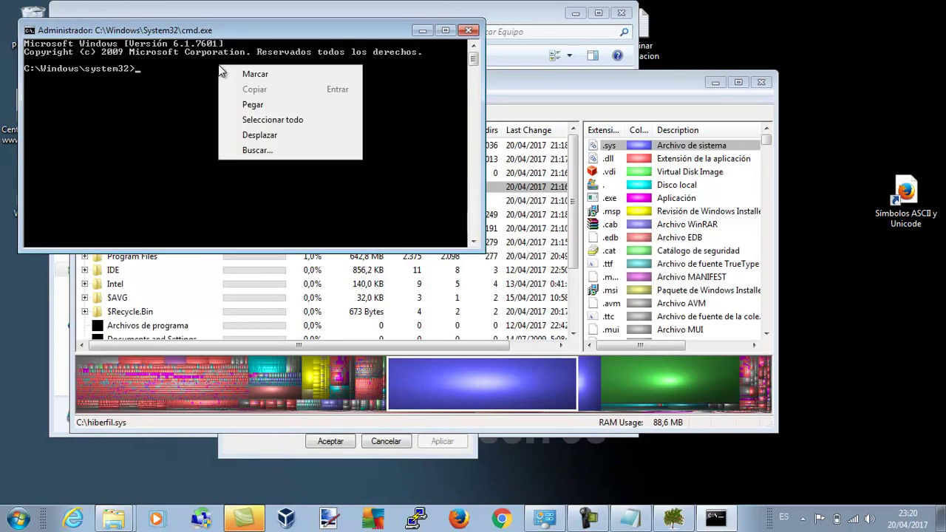
click(271, 106)
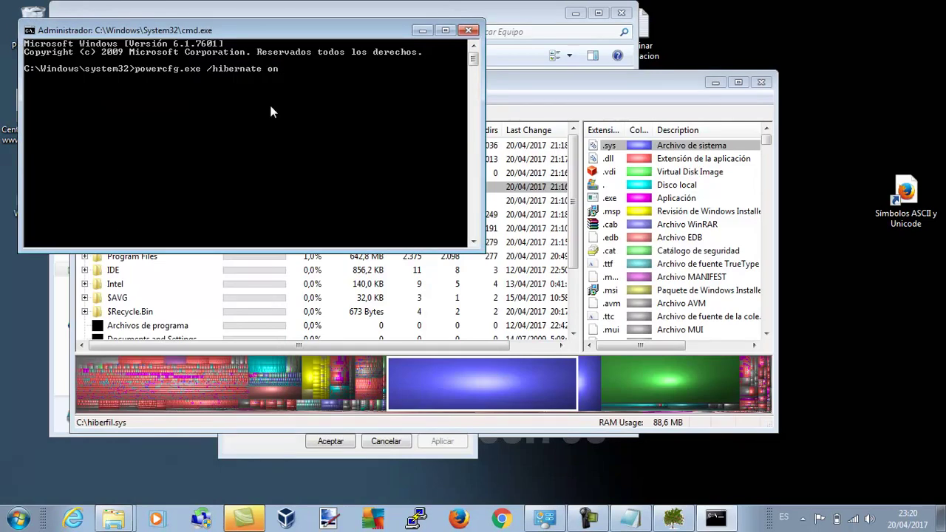
key(BackSpace)
text(ff)
key(Return)
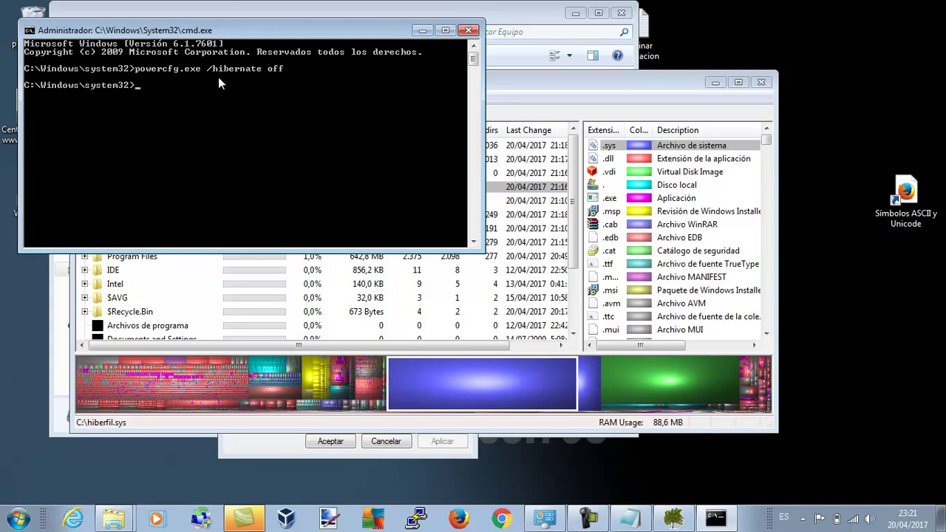
click(468, 31)
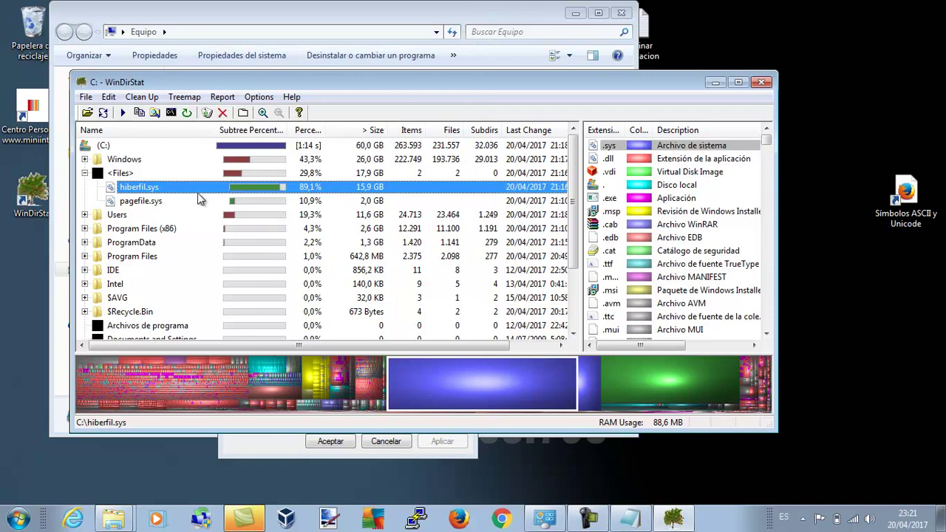
click(761, 83)
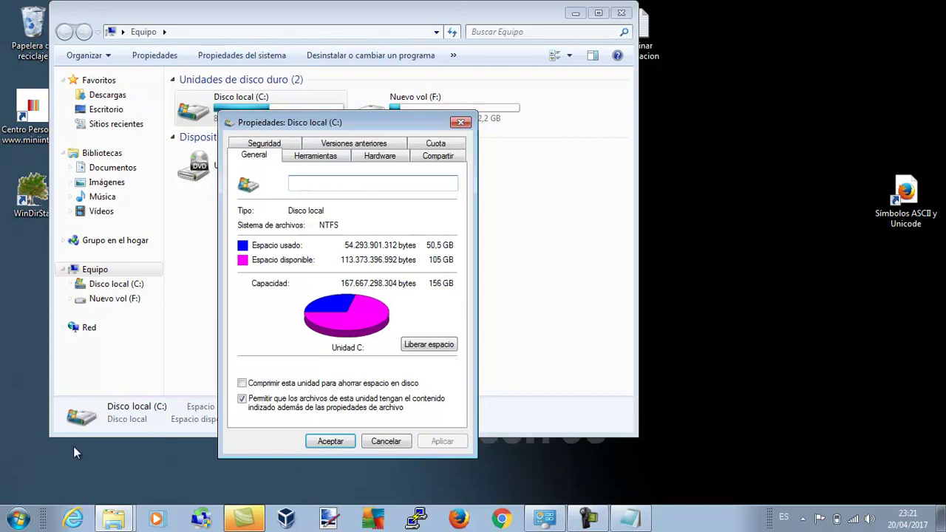
click(19, 518)
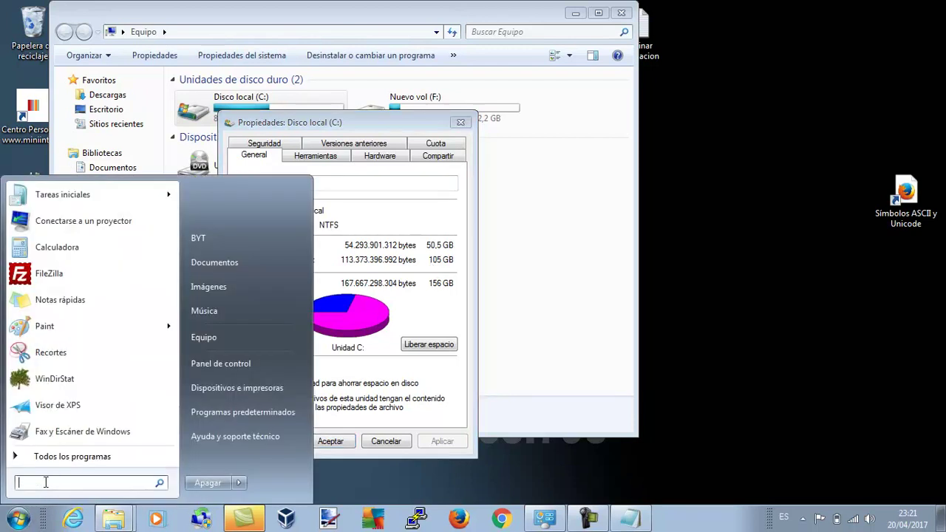
text(cmd)
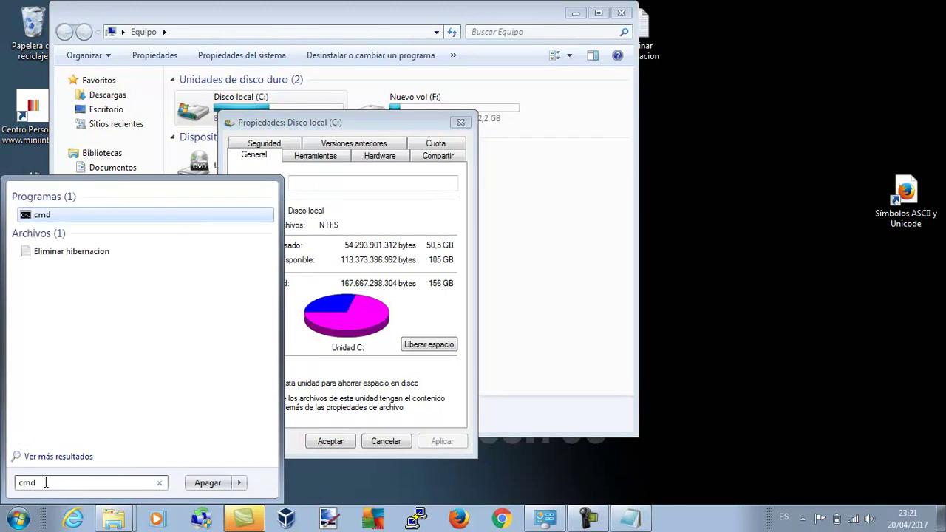
right_click(42, 222)
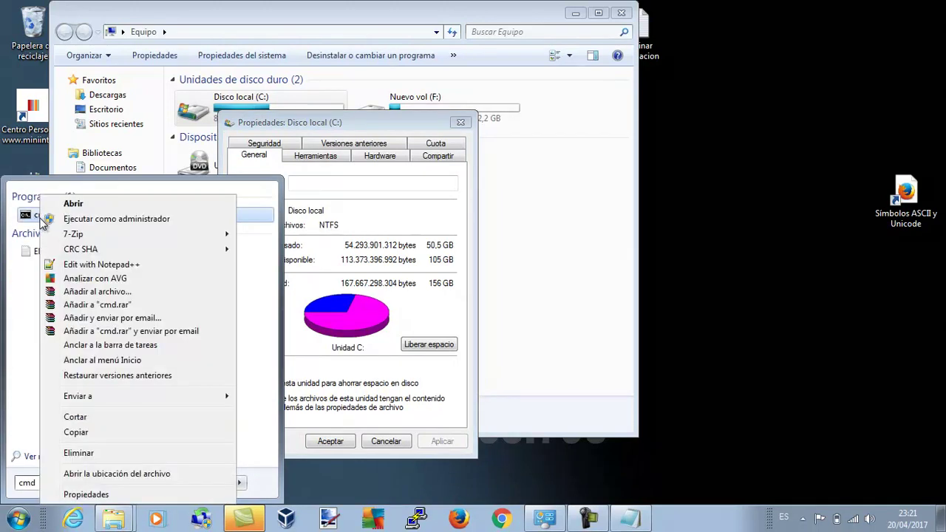
click(89, 494)
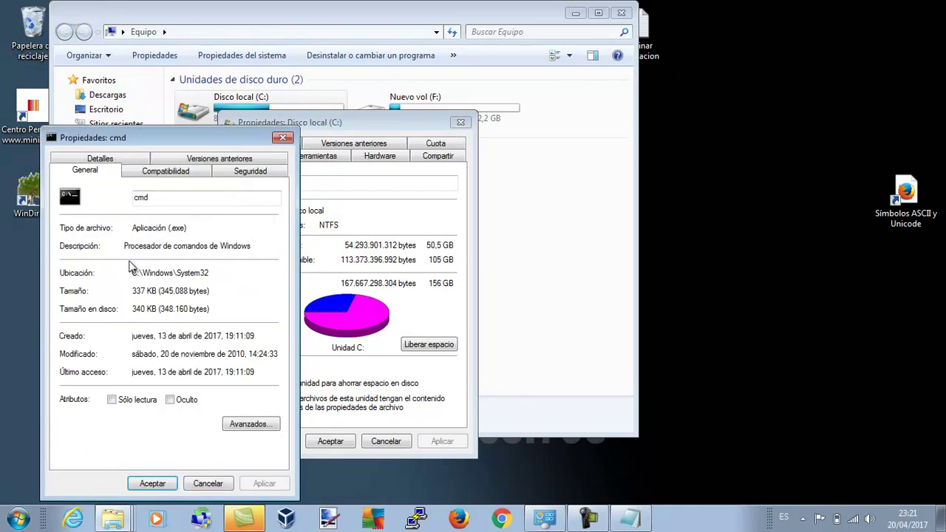
click(283, 138)
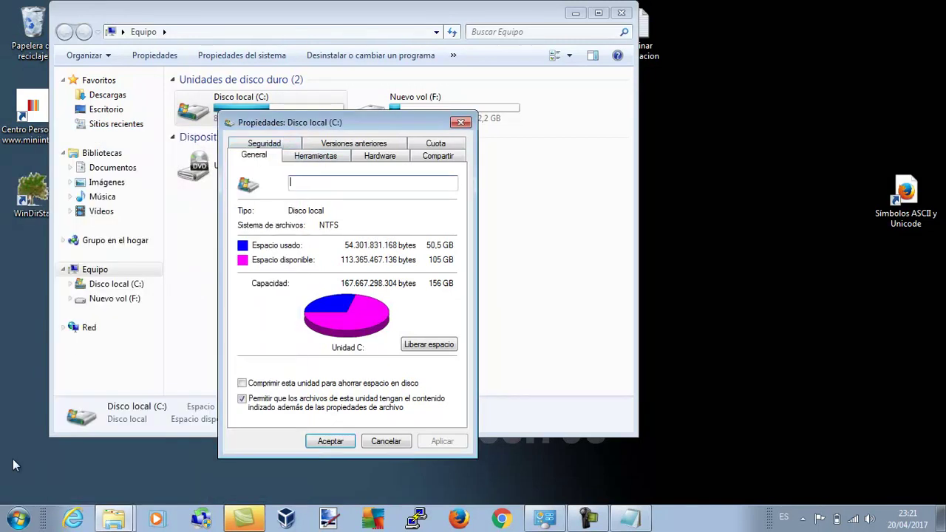
- Open a new command prompt (cmd) with administrator rights
click(18, 519)
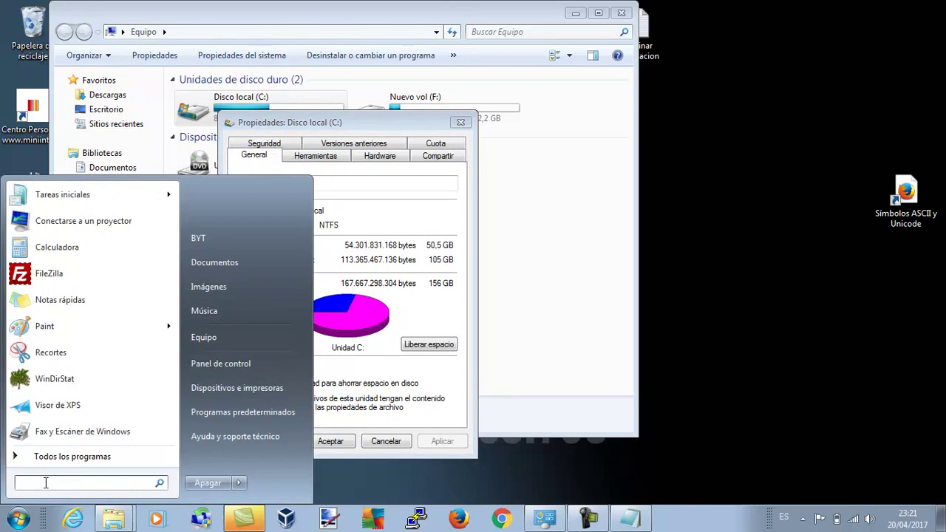
text(cmd)
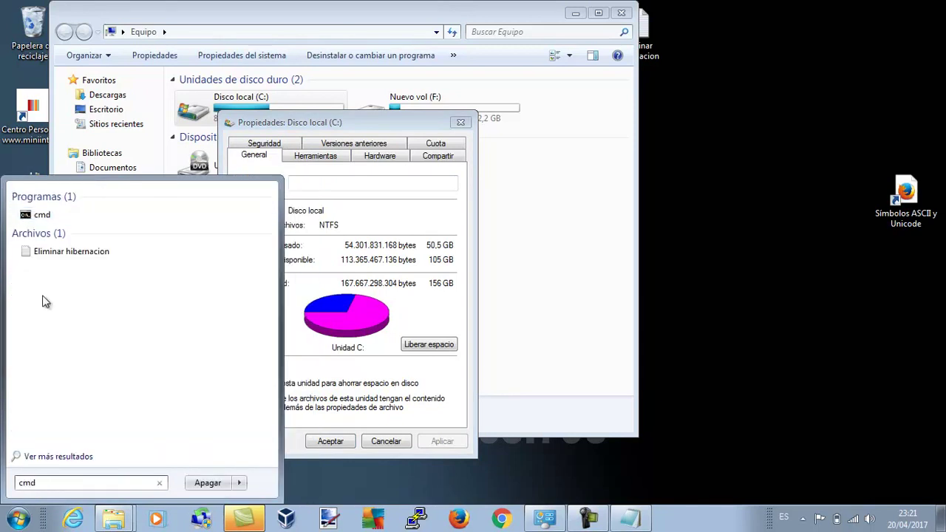
right_click(43, 218)
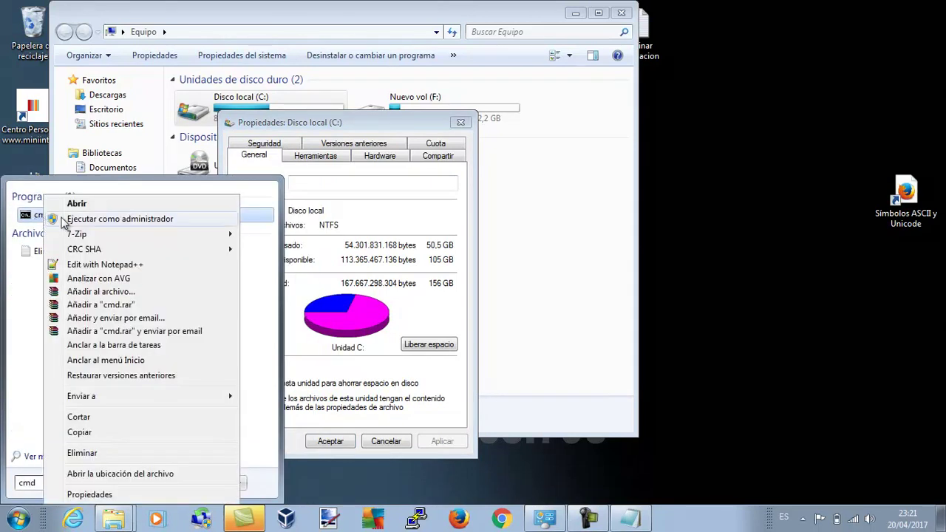
click(113, 220)
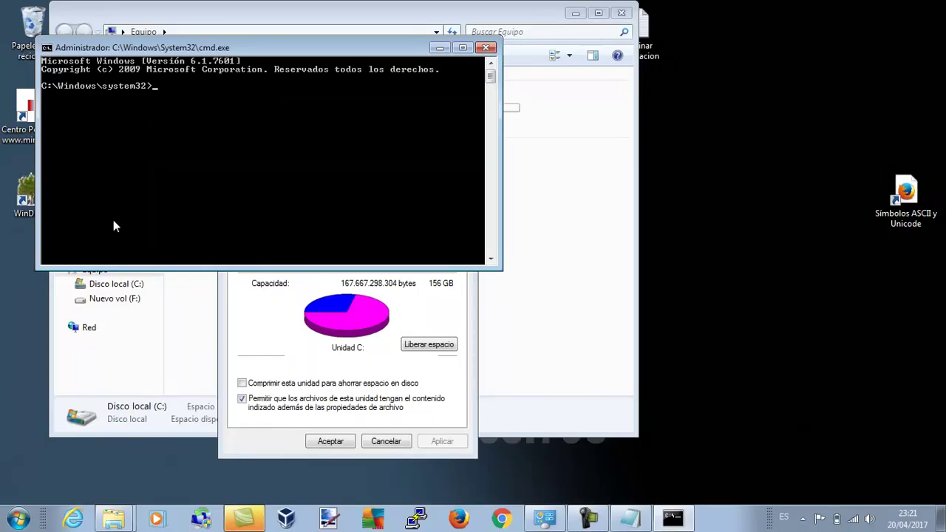
- Re-enable hibernation with powercfg.exe /hibernate on and place the drive C: properties window beside the command prompt
text(e)
key(BackSpace)
right_click(234, 119)
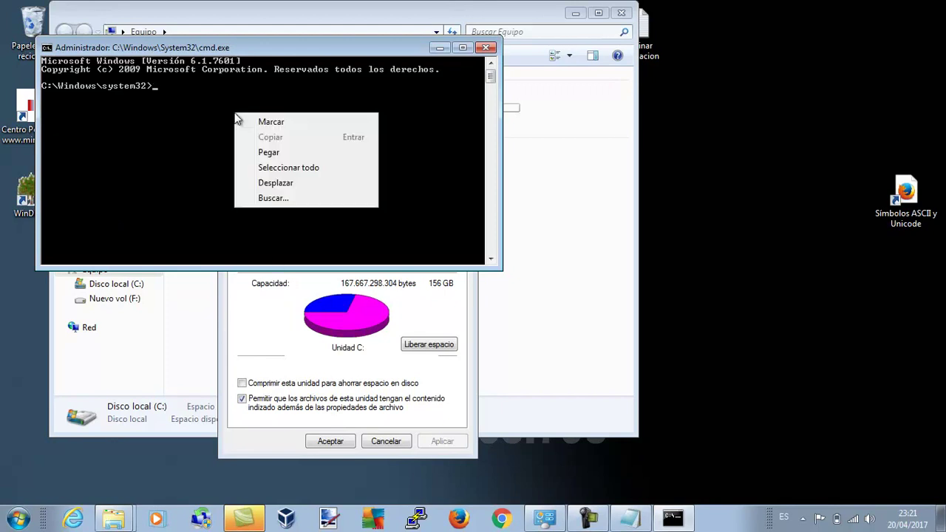
click(275, 153)
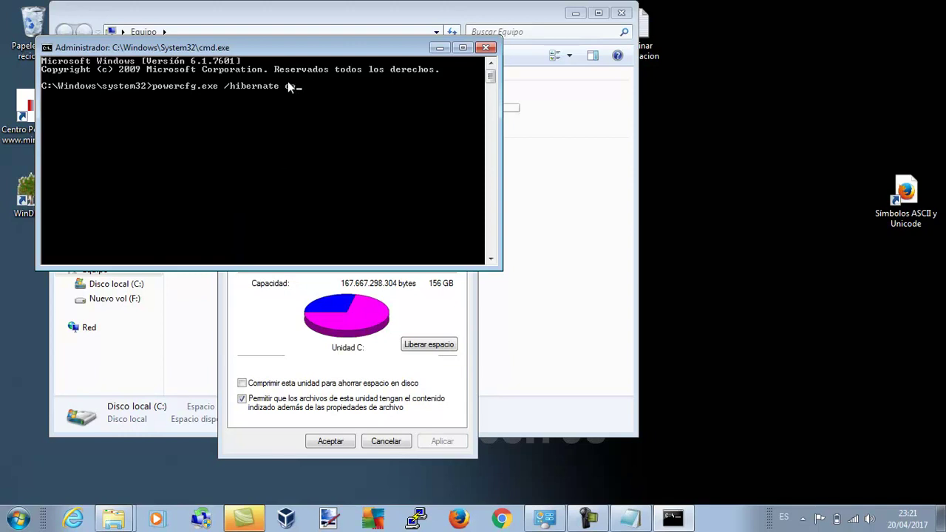
key(Return)
click(272, 318)
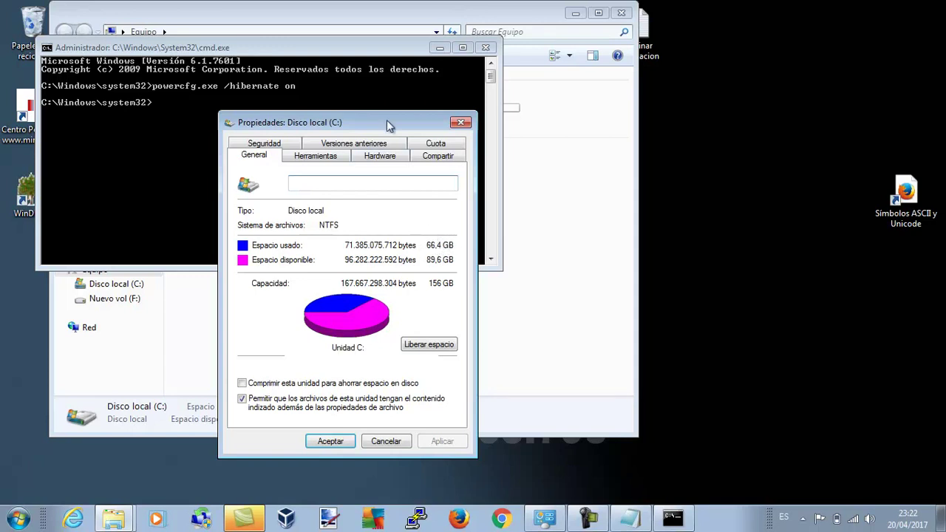
drag(387, 123, 702, 67)
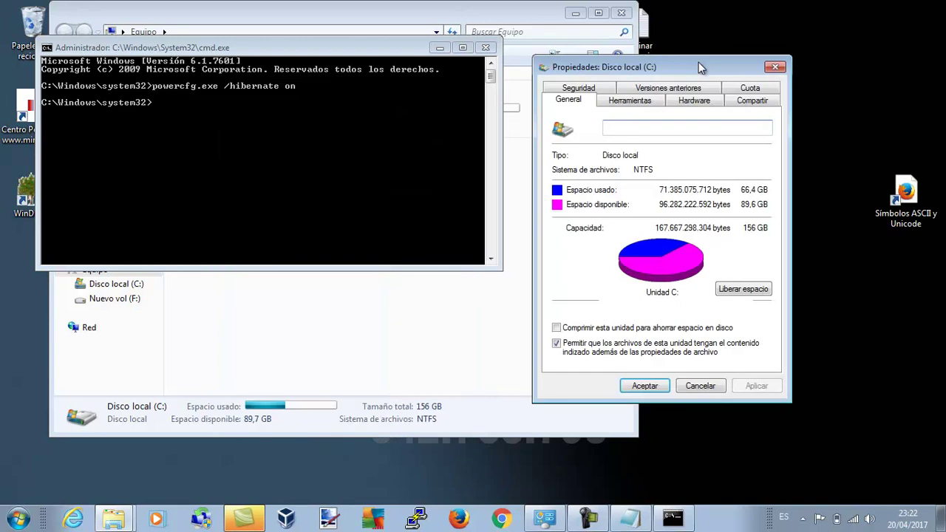
- Disable hibernation again by running powercfg.exe /hibernate off and check drive C:'s used and free space in its properties
click(179, 103)
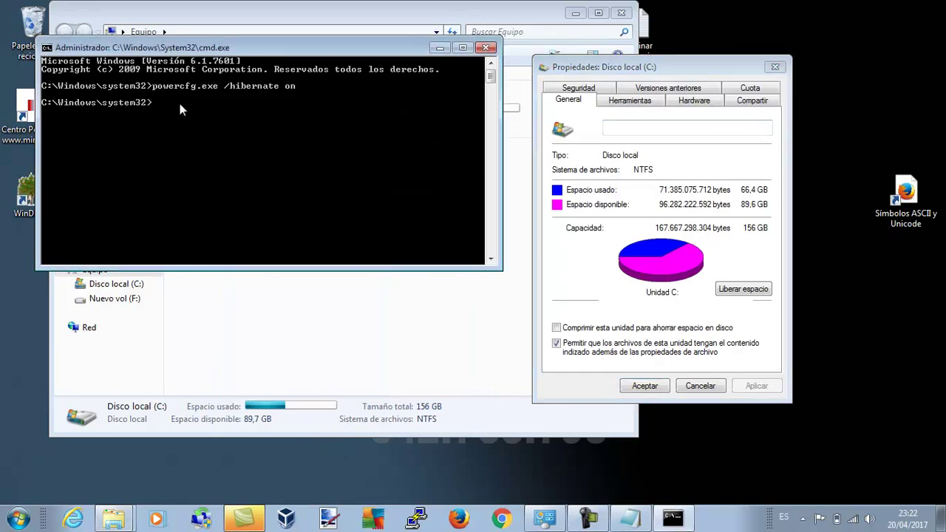
right_click(180, 103)
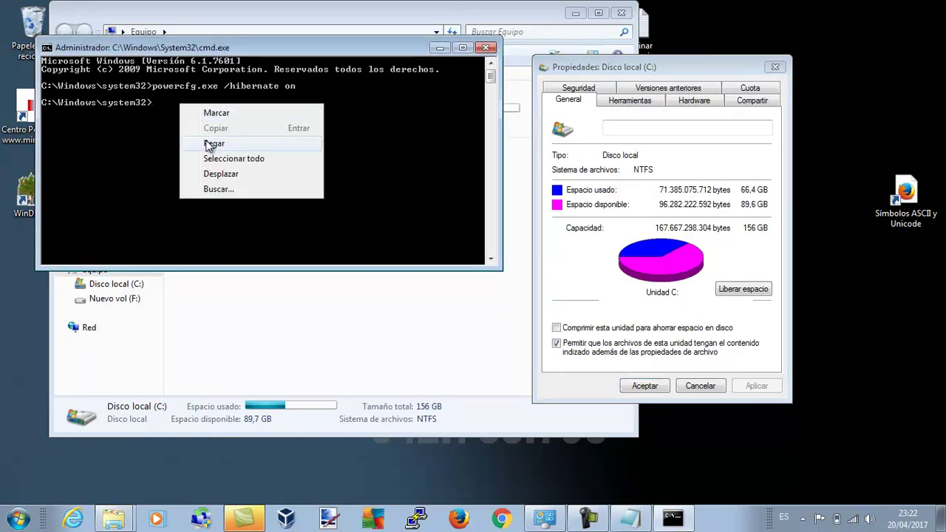
click(206, 140)
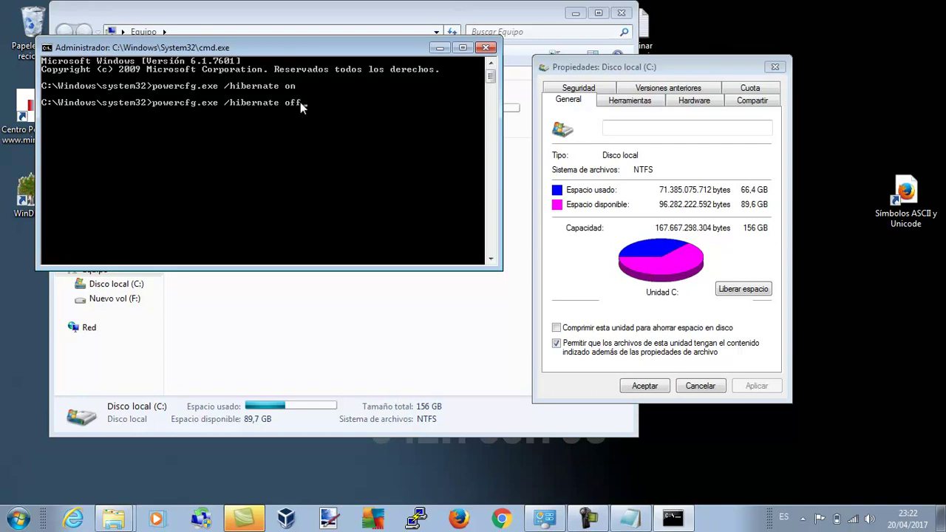
key(Return)
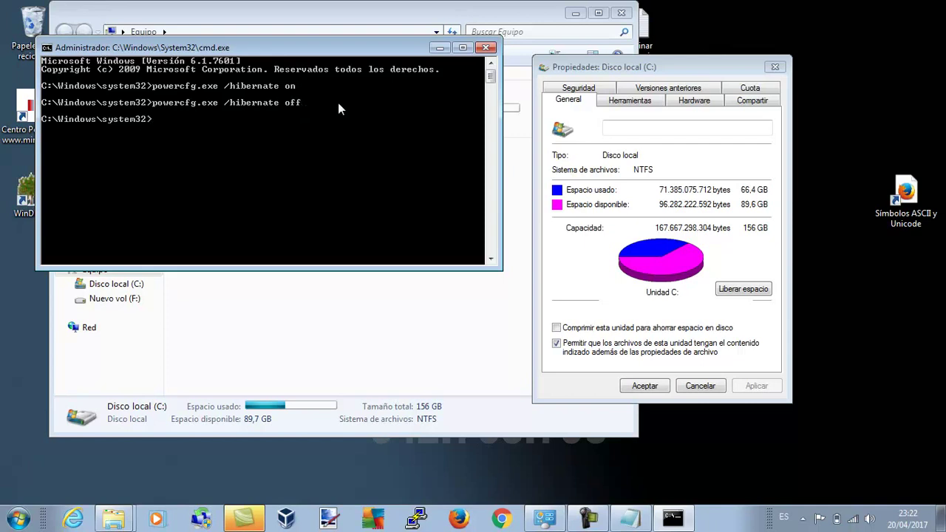
click(644, 144)
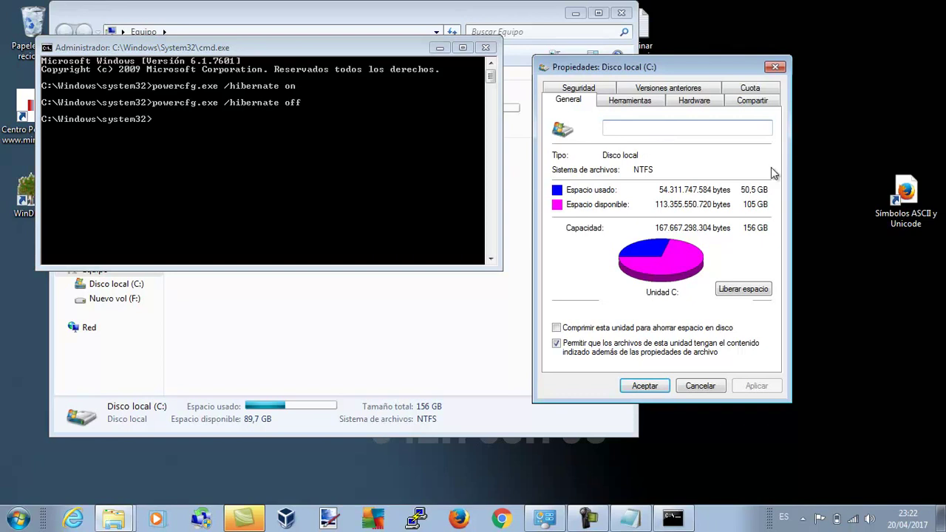